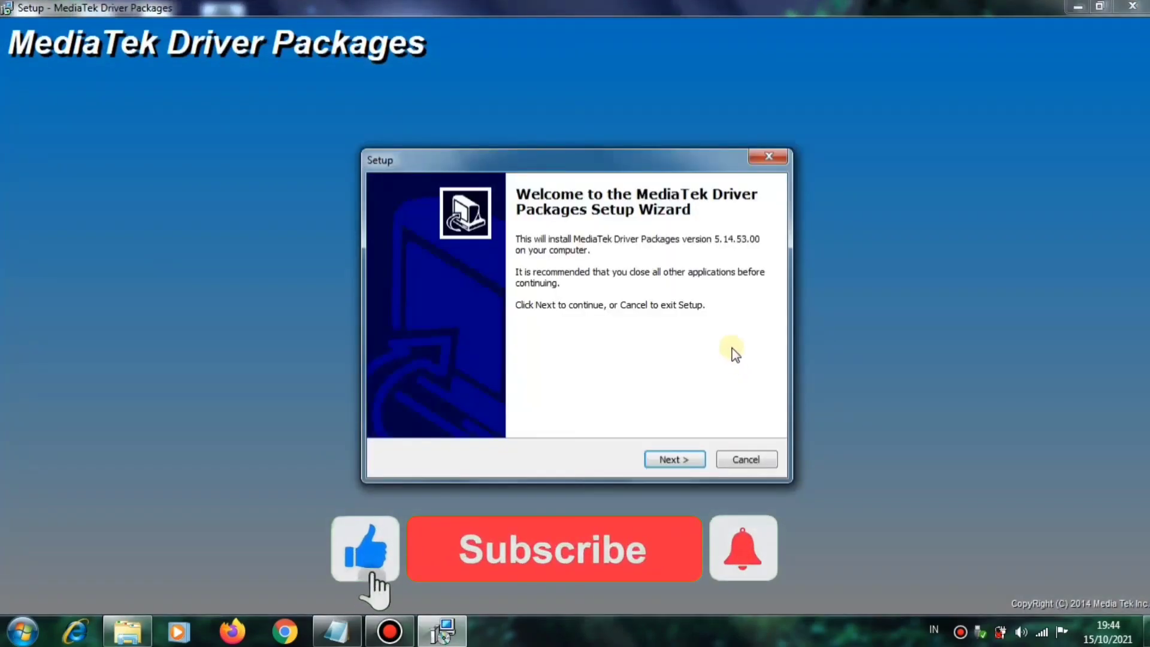
Start installing MediaTek Driver Packages into the default folder C:\Program Files\MediaTek\SP Driver.
{"action": "left_click", "coordinate": [669, 465]}
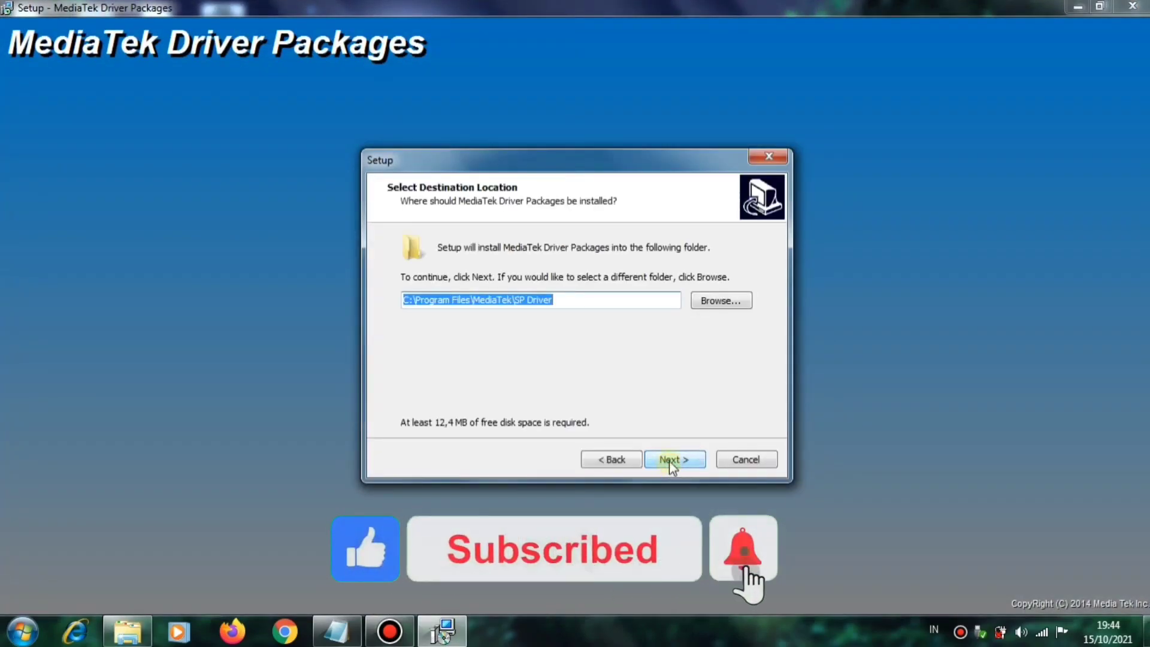
{"action": "left_click", "coordinate": [669, 464]}
{"action": "left_click", "coordinate": [670, 464]}
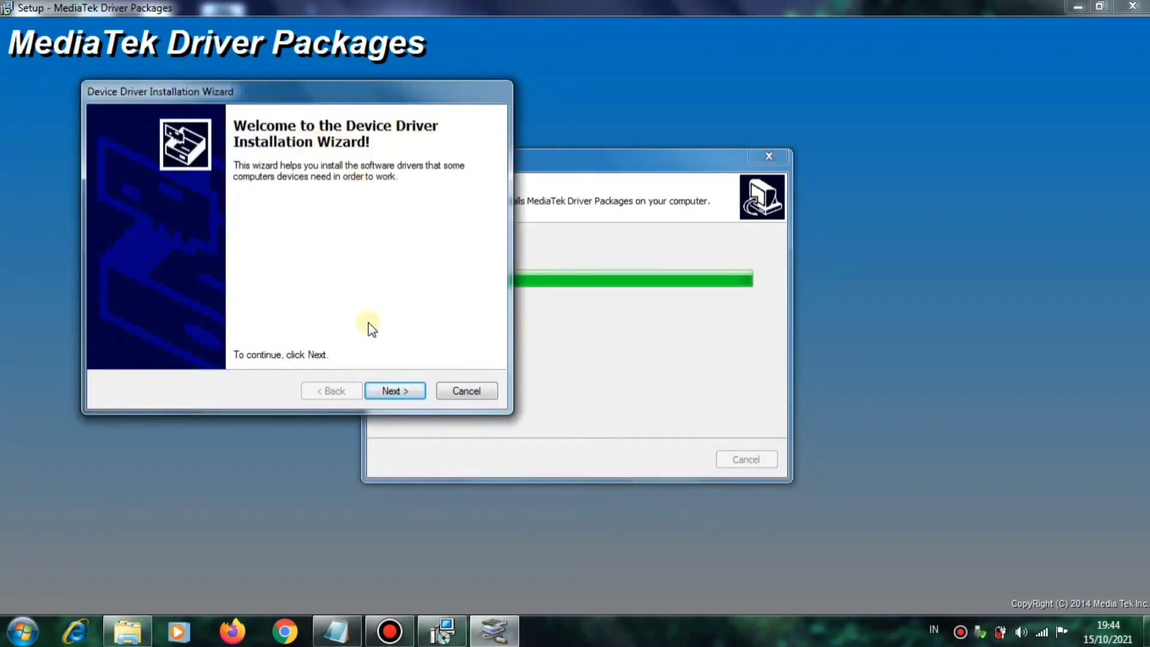
Run the device driver installation, allow every unverified driver to install anyway, then finish the wizard and acknowledge the restart notice.
{"action": "left_click", "coordinate": [391, 392]}
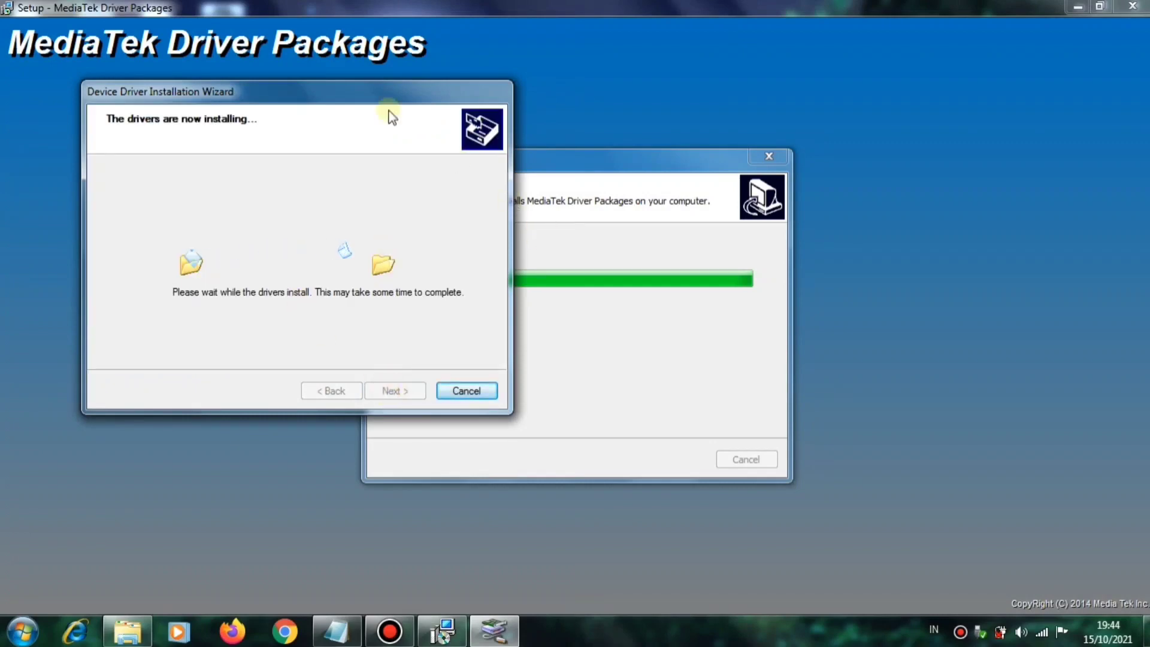
{"action": "left_click_drag", "start_coordinate": [349, 96], "coordinate": [308, 96]}
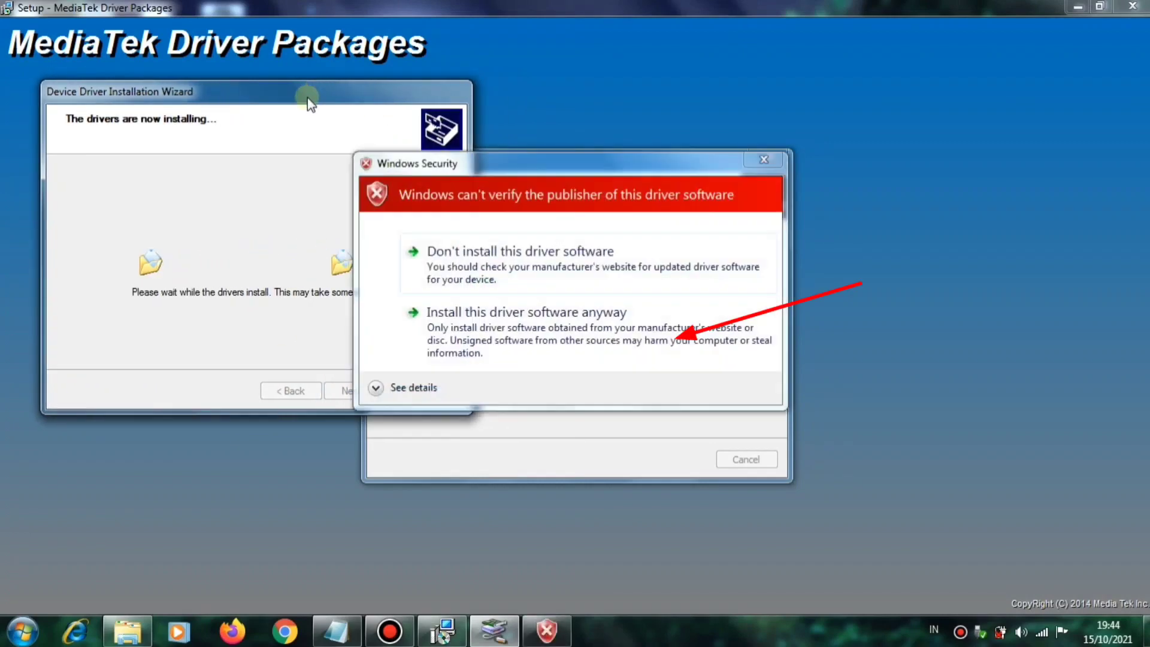
{"action": "left_click", "coordinate": [459, 318]}
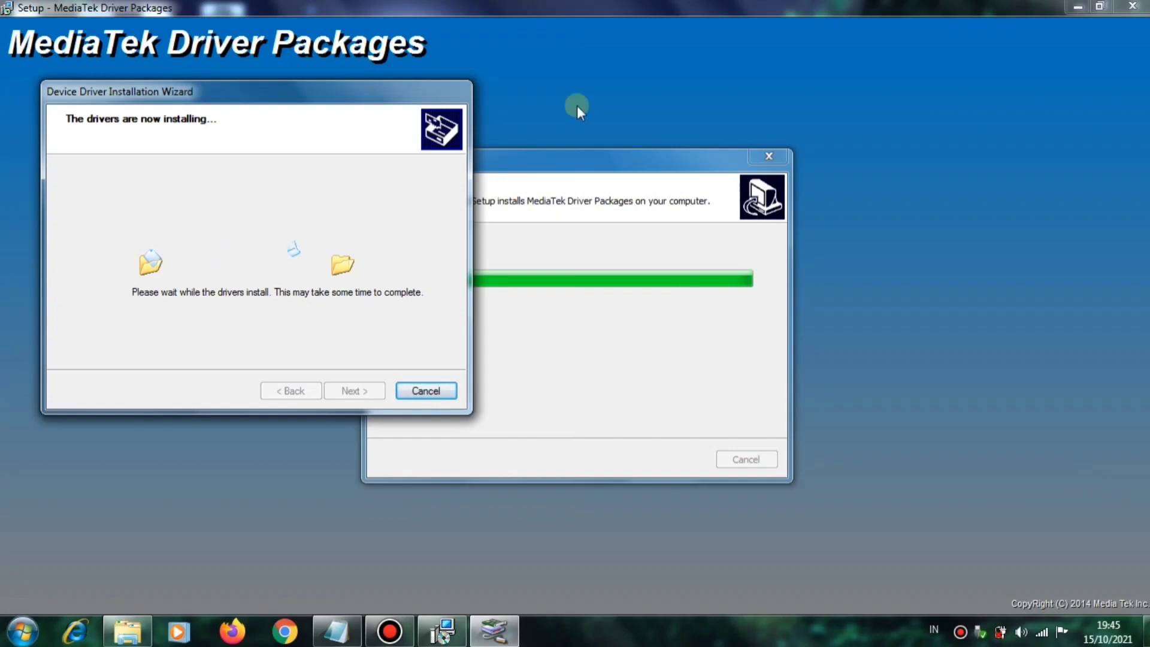
{"action": "left_click", "coordinate": [565, 156]}
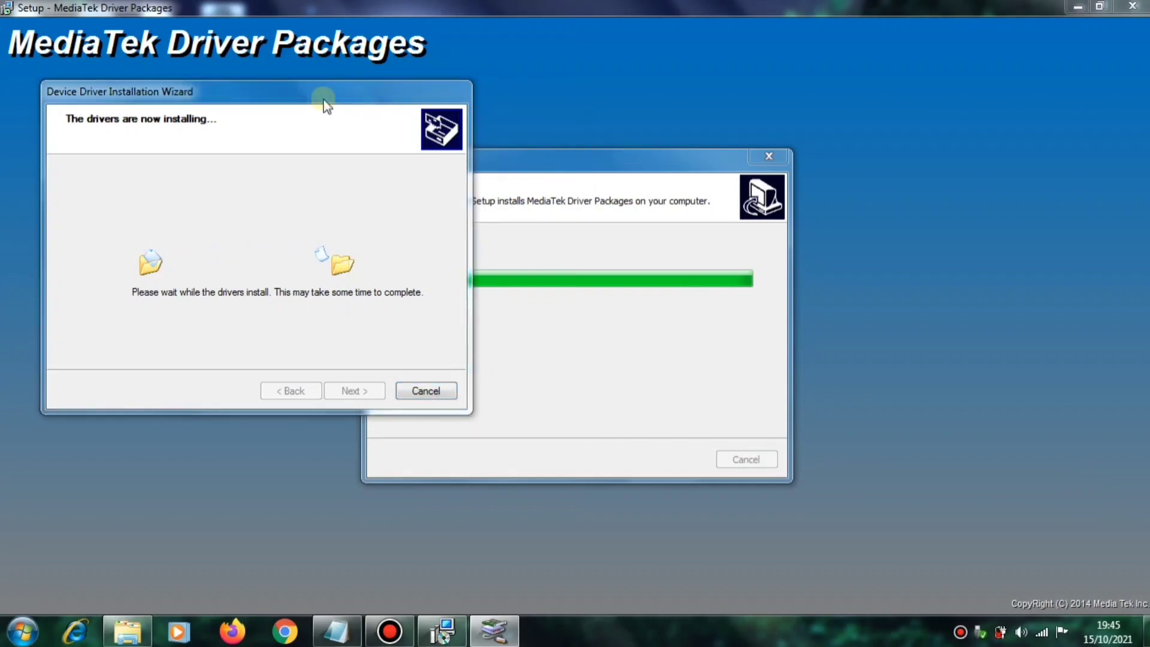
{"action": "left_click_drag", "start_coordinate": [324, 103], "coordinate": [312, 125]}
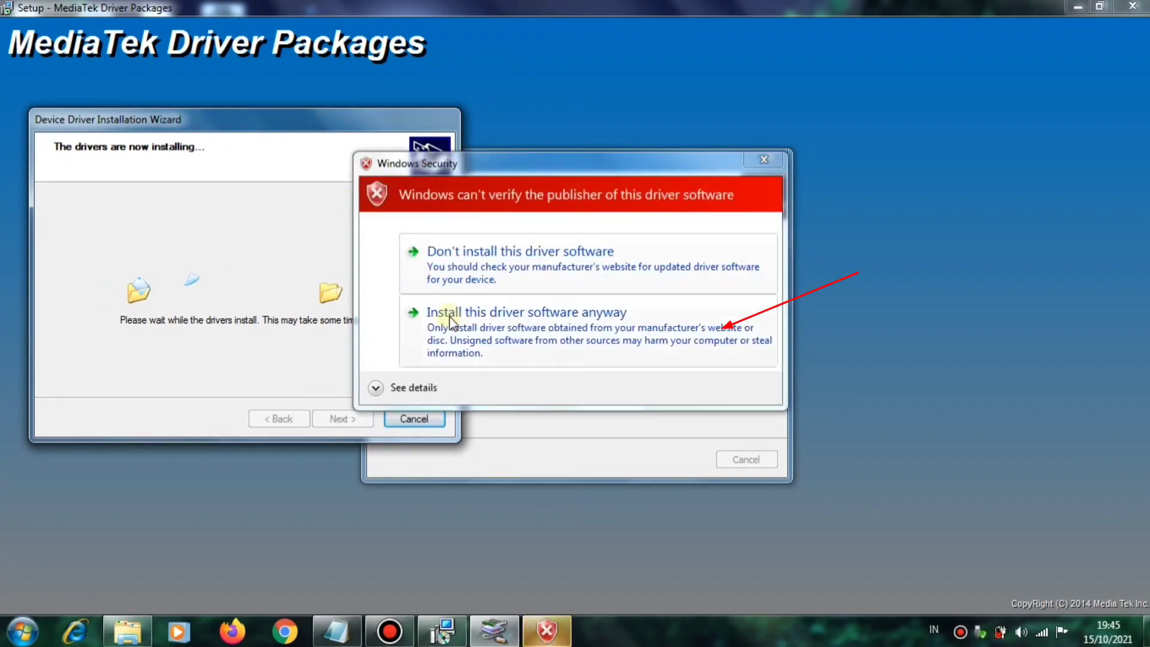
{"action": "left_click", "coordinate": [449, 316]}
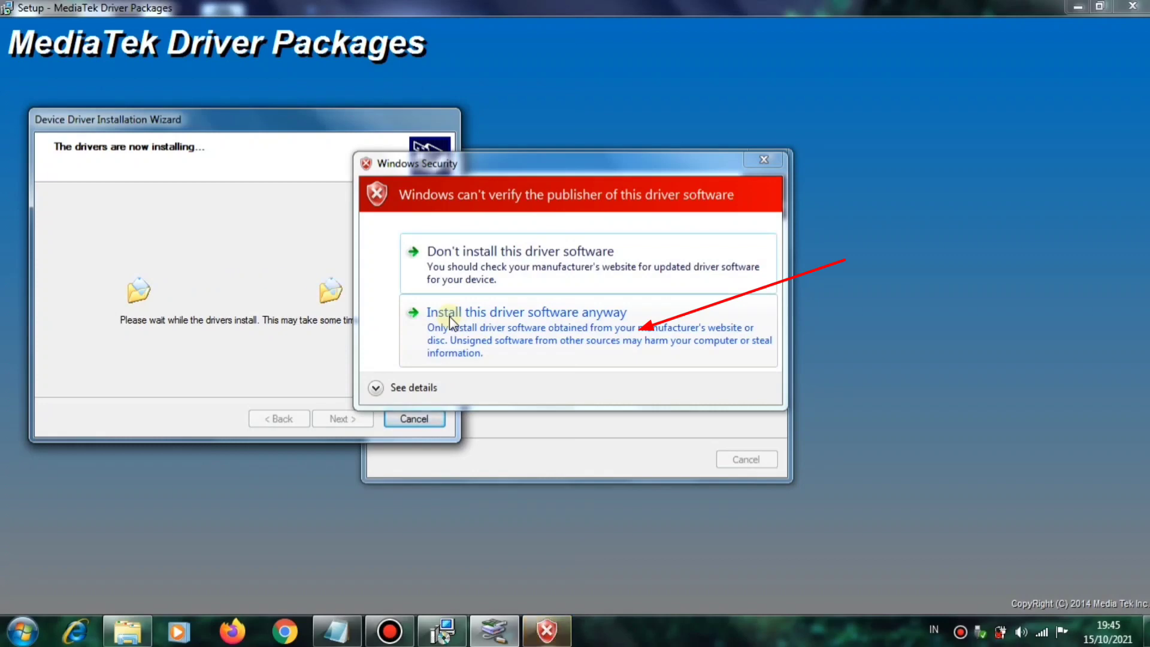
{"action": "left_click", "coordinate": [449, 316]}
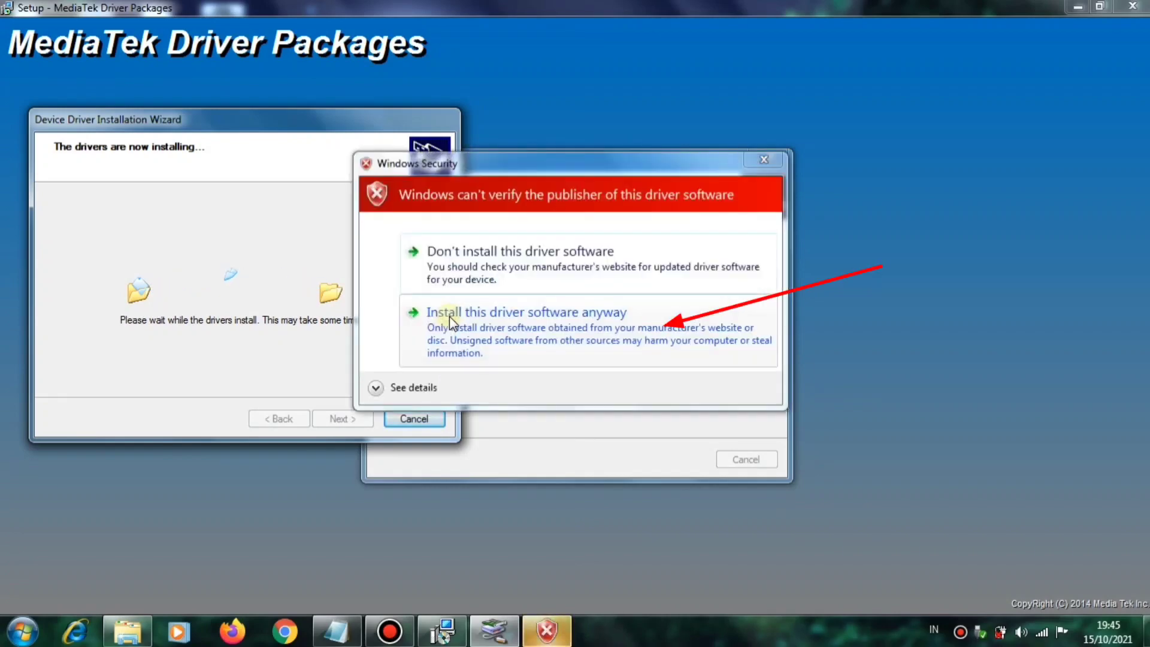
{"action": "left_click", "coordinate": [449, 316]}
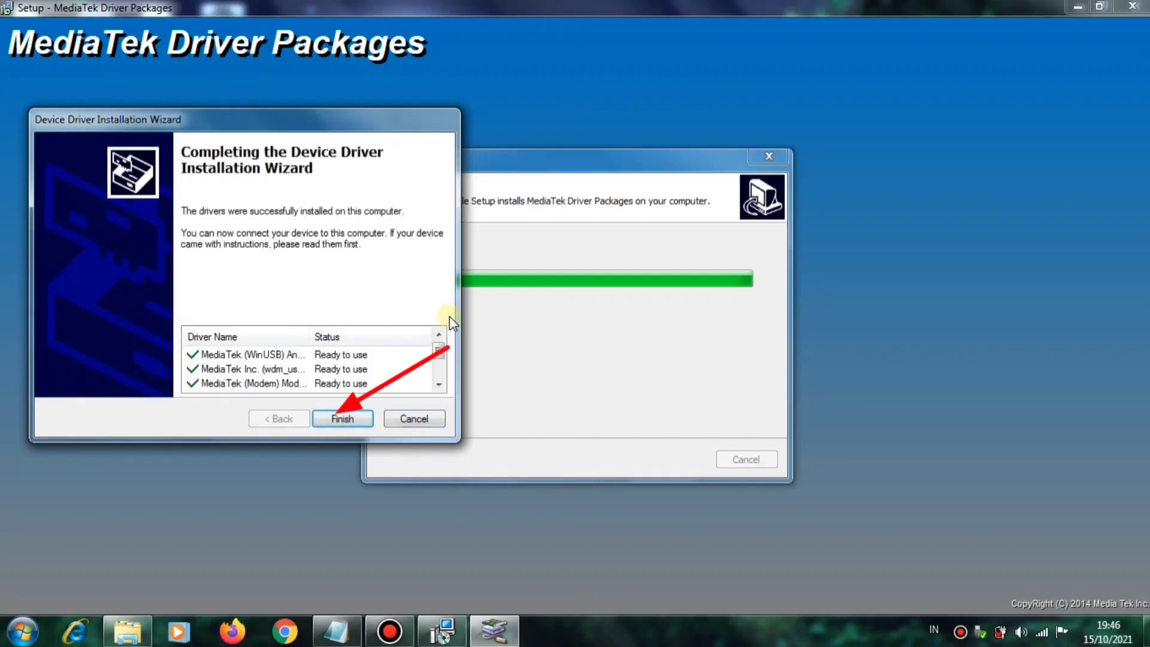
{"action": "left_click", "coordinate": [338, 418]}
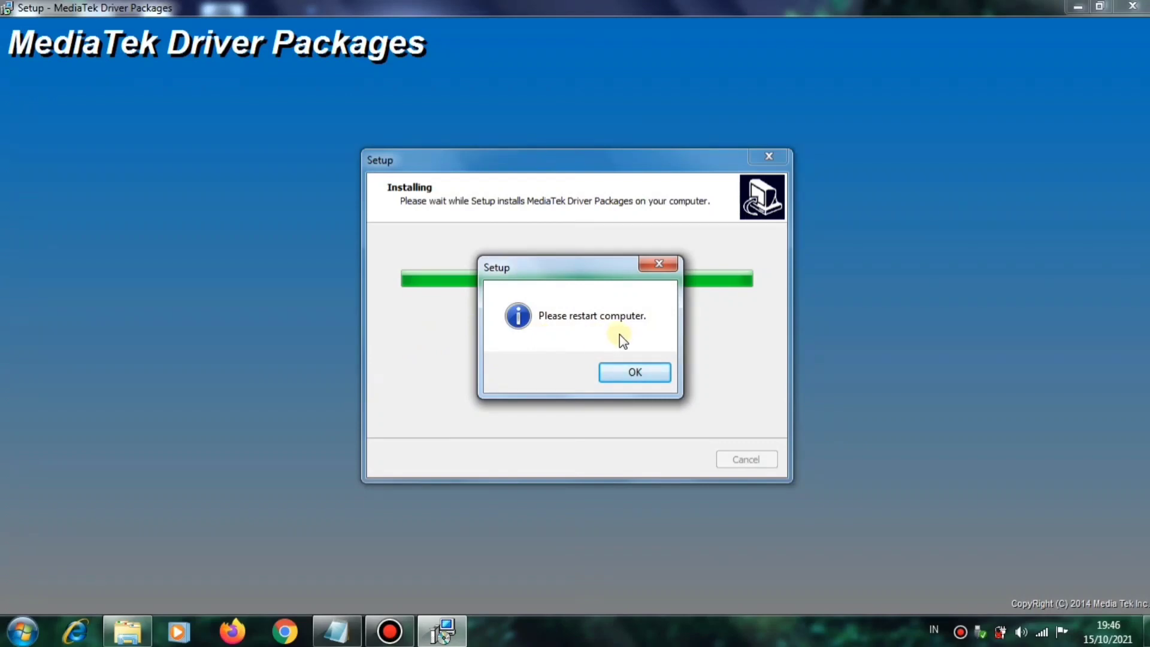
{"action": "left_click", "coordinate": [618, 372]}
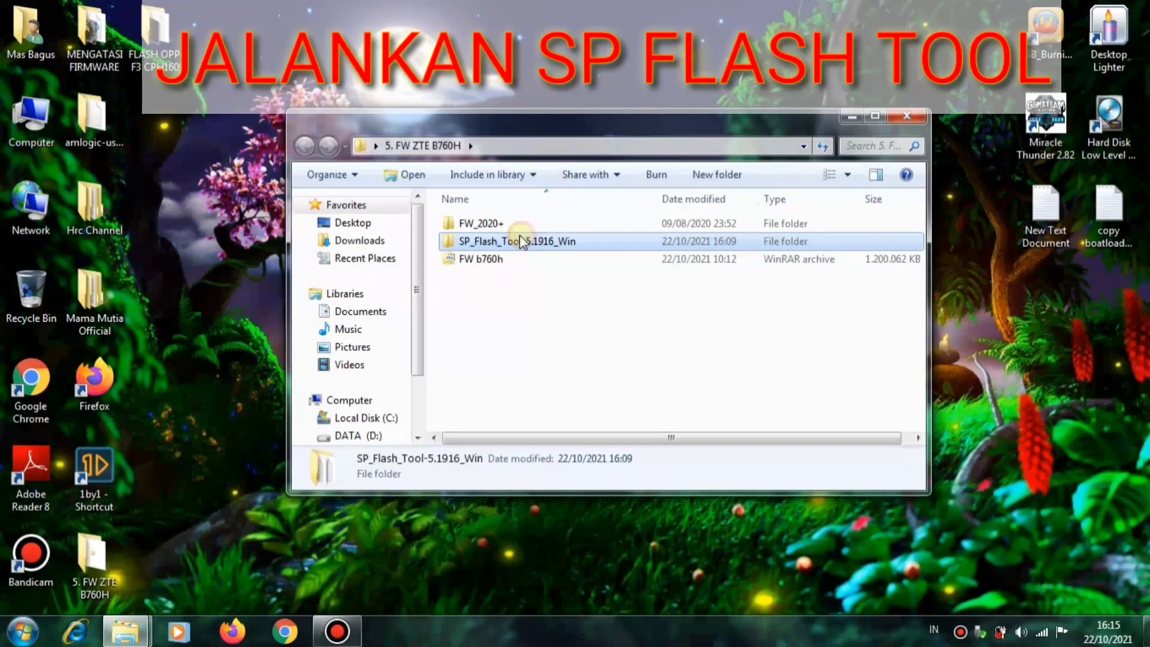
Run flash_tool from the SP_Flash_Tool-5.1916_Win folder as administrator and dismiss the missing scatter file error.
{"action": "double_click", "coordinate": [519, 241]}
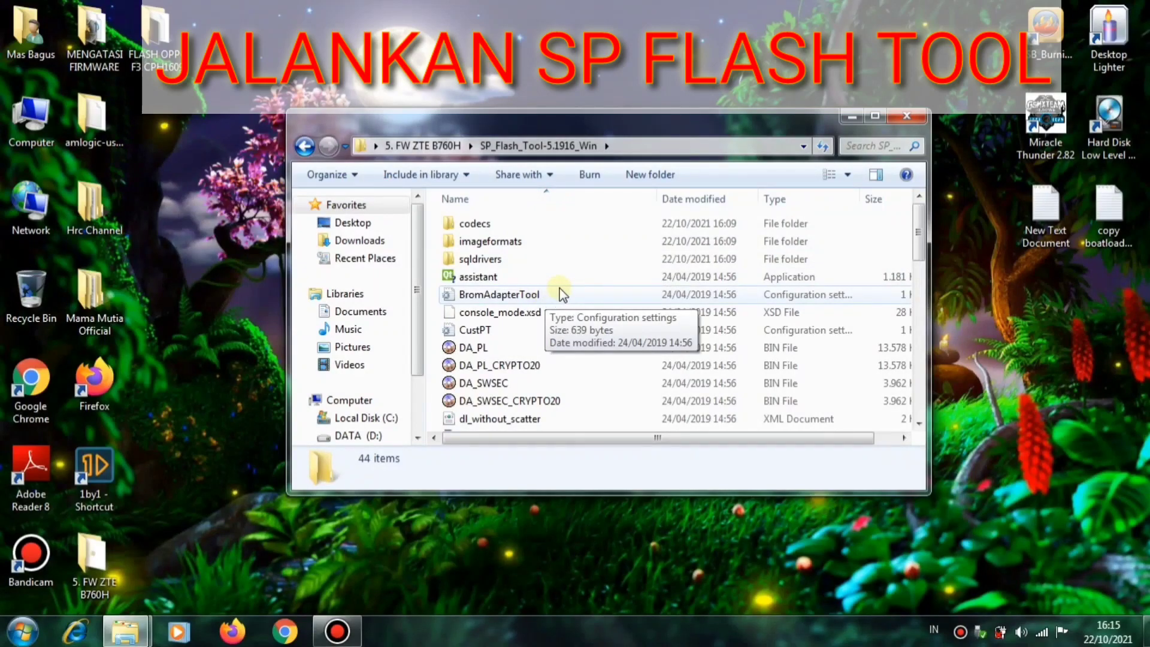
{"action": "scroll", "coordinate": [557, 306], "scroll_direction": "down", "scroll_amount": 2}
{"action": "left_click", "coordinate": [484, 367]}
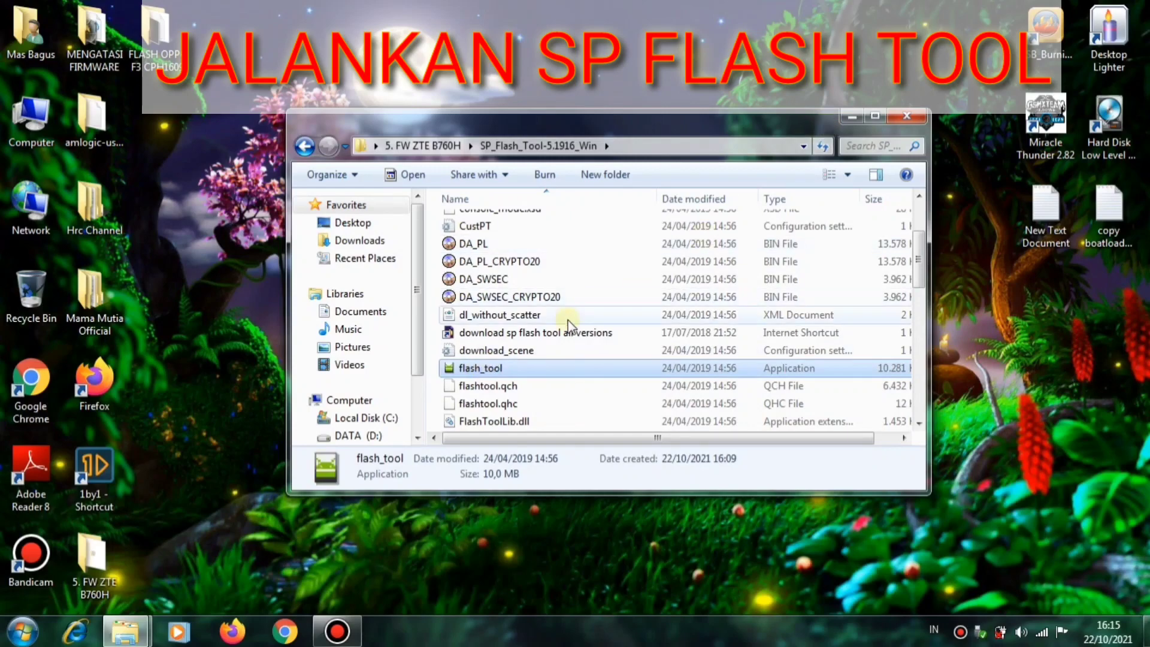
{"action": "right_click", "coordinate": [487, 369]}
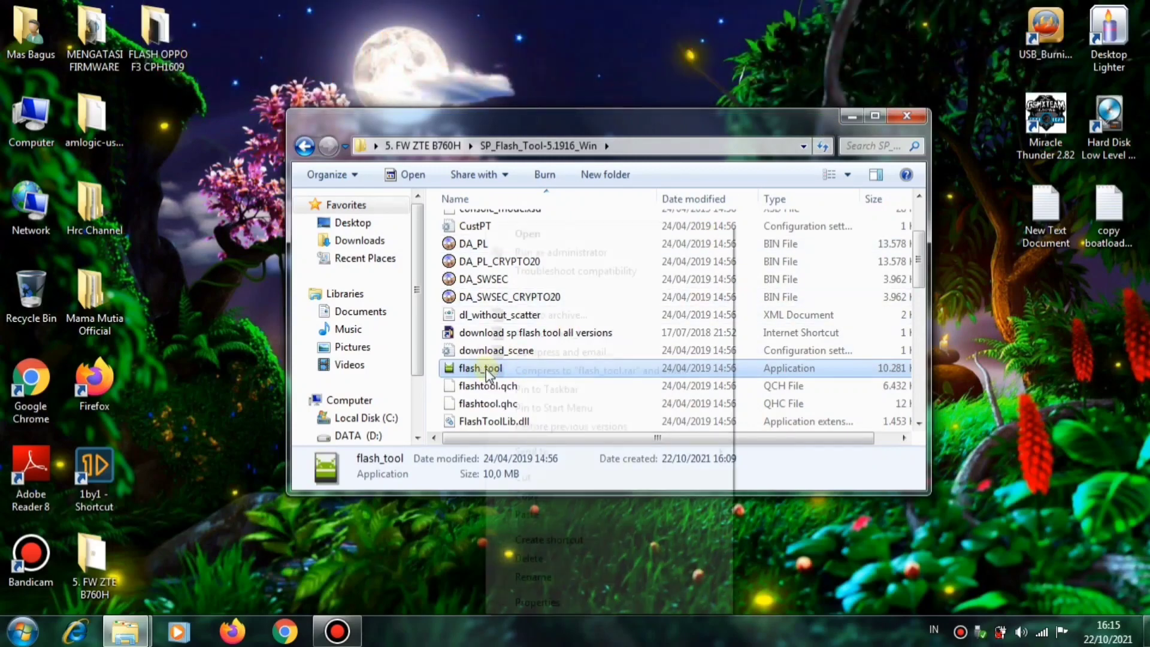
{"action": "left_click", "coordinate": [541, 252]}
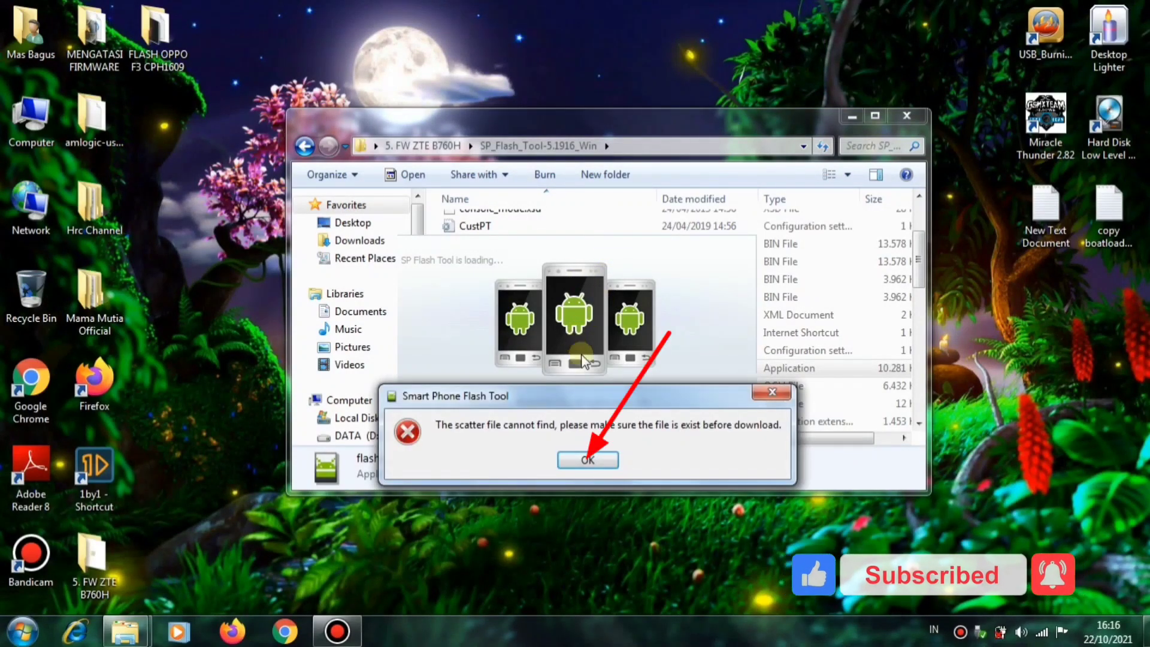
{"action": "left_click", "coordinate": [588, 465]}
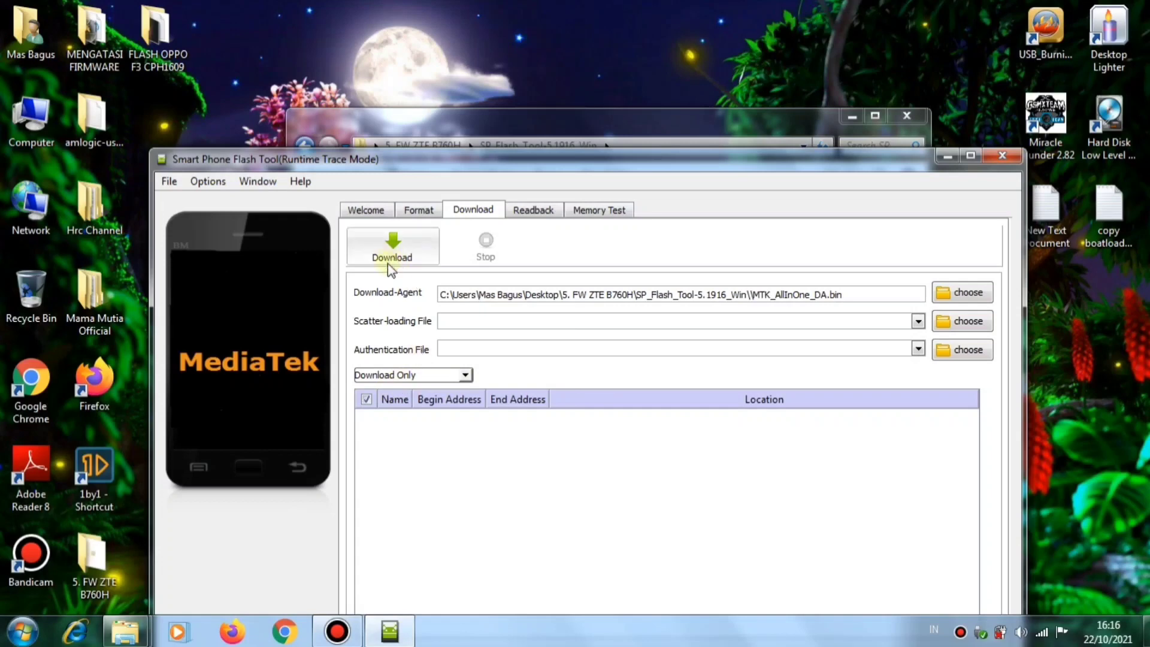
Load MT8127_Android_scatter from the FW_2020+ folder inside 5. FW ZTE B760H on the desktop as the scatter-loading file.
{"action": "left_click", "coordinate": [962, 324]}
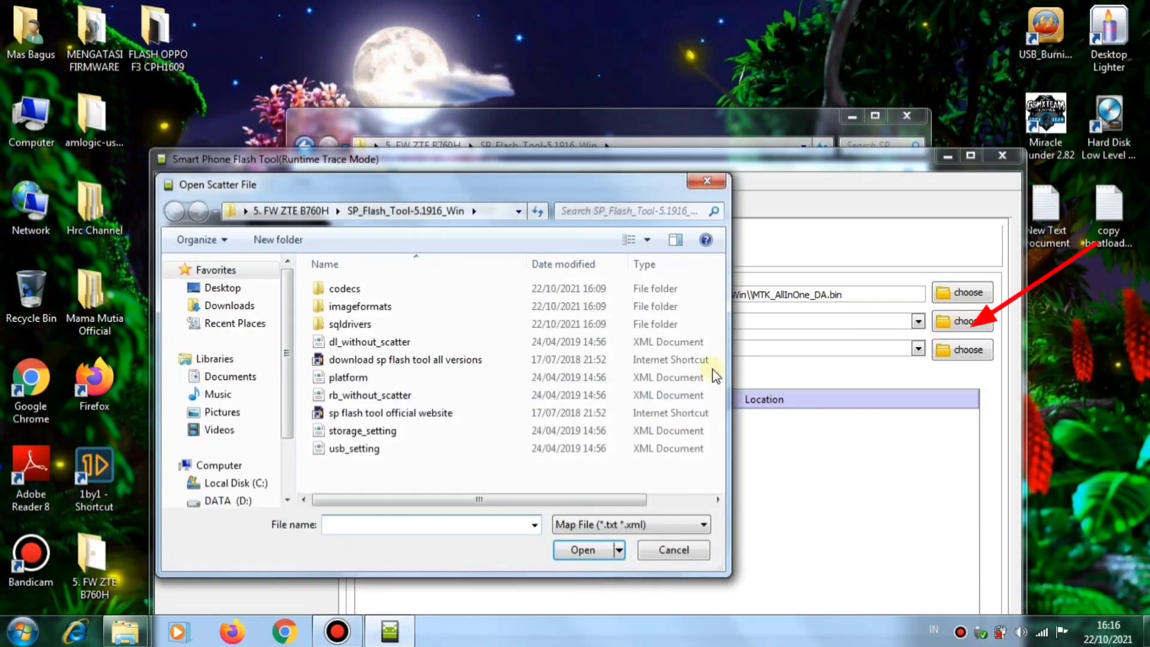
{"action": "left_click", "coordinate": [225, 291]}
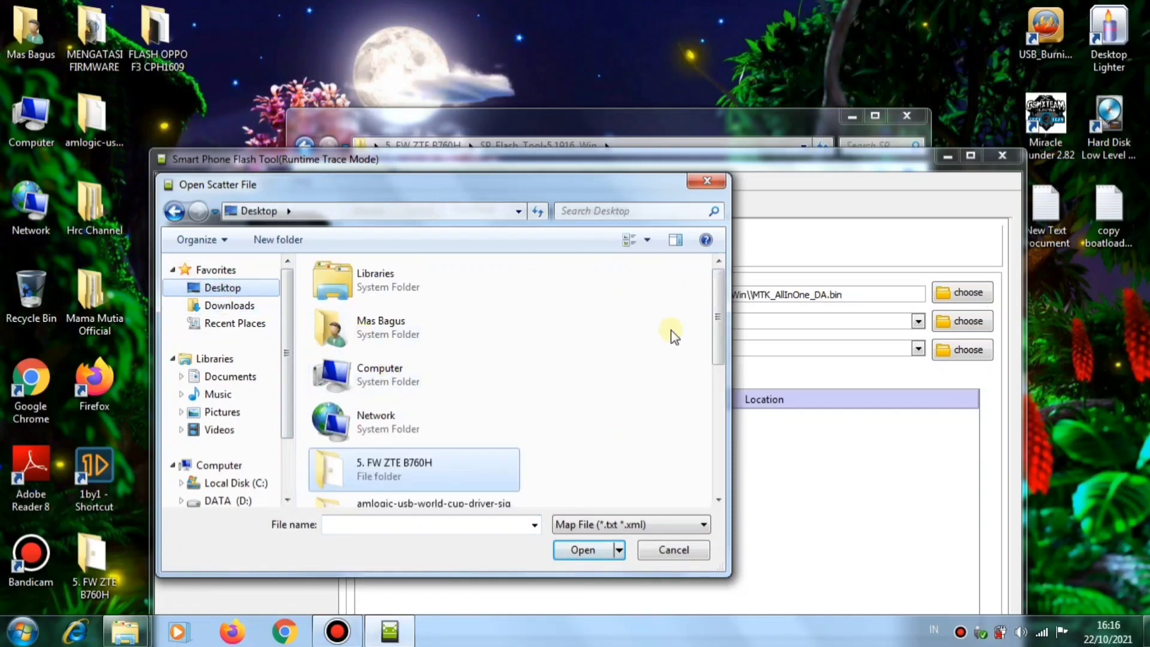
{"action": "left_click_drag", "start_coordinate": [717, 300], "coordinate": [693, 374]}
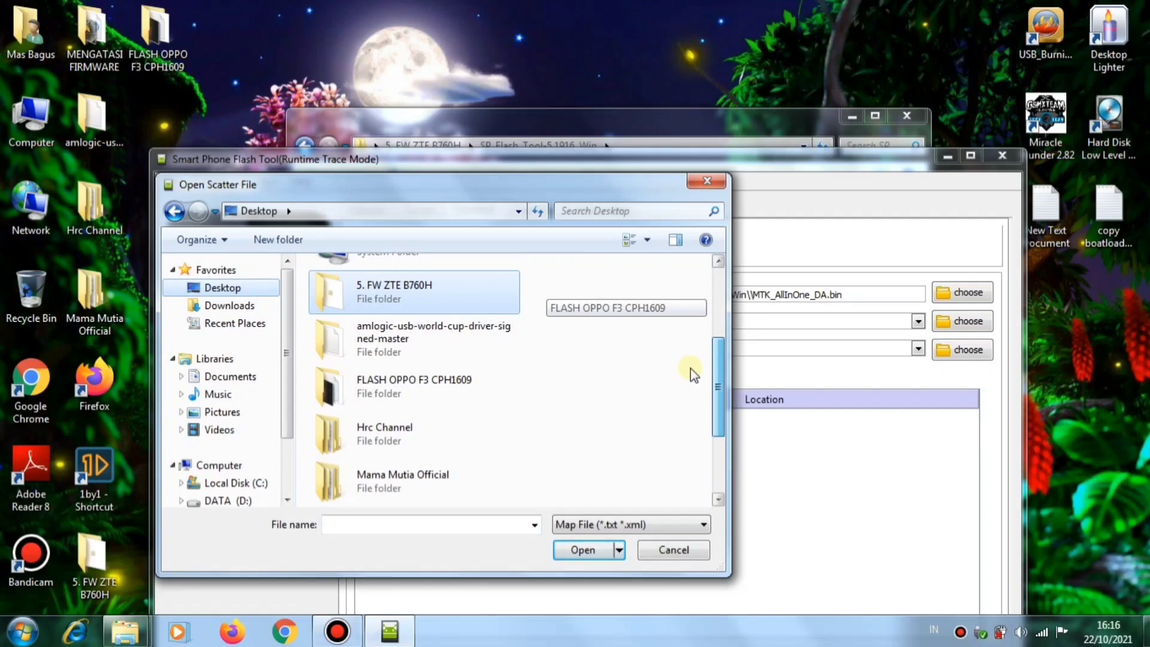
{"action": "double_click", "coordinate": [394, 300]}
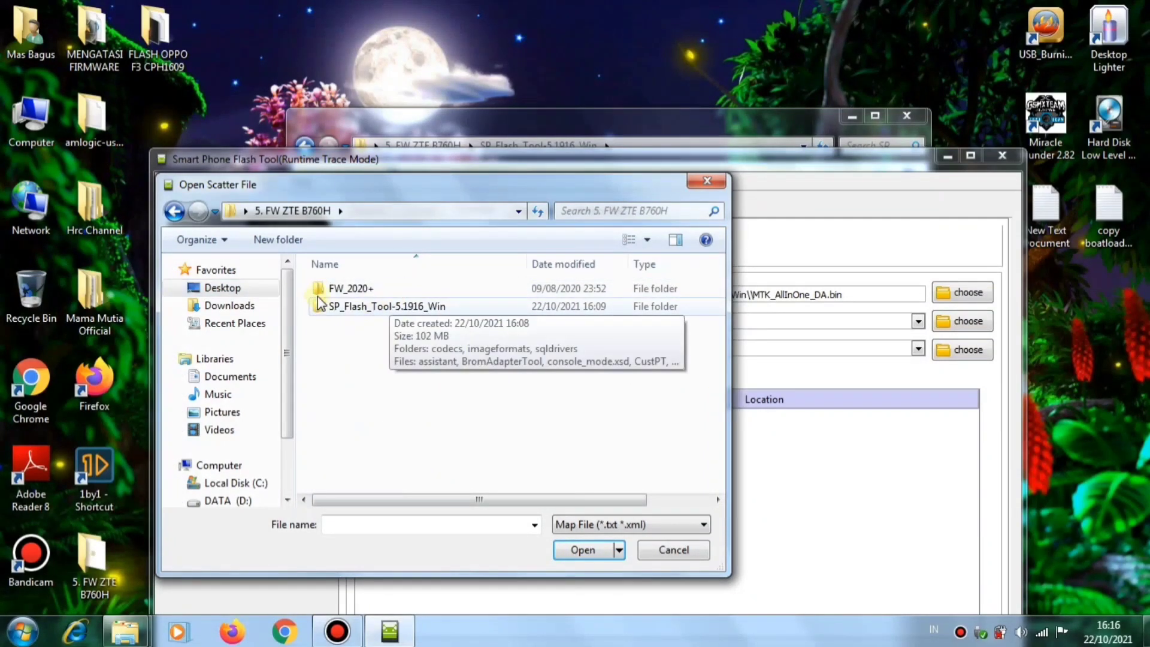
{"action": "left_click", "coordinate": [356, 289]}
{"action": "double_click", "coordinate": [356, 290]}
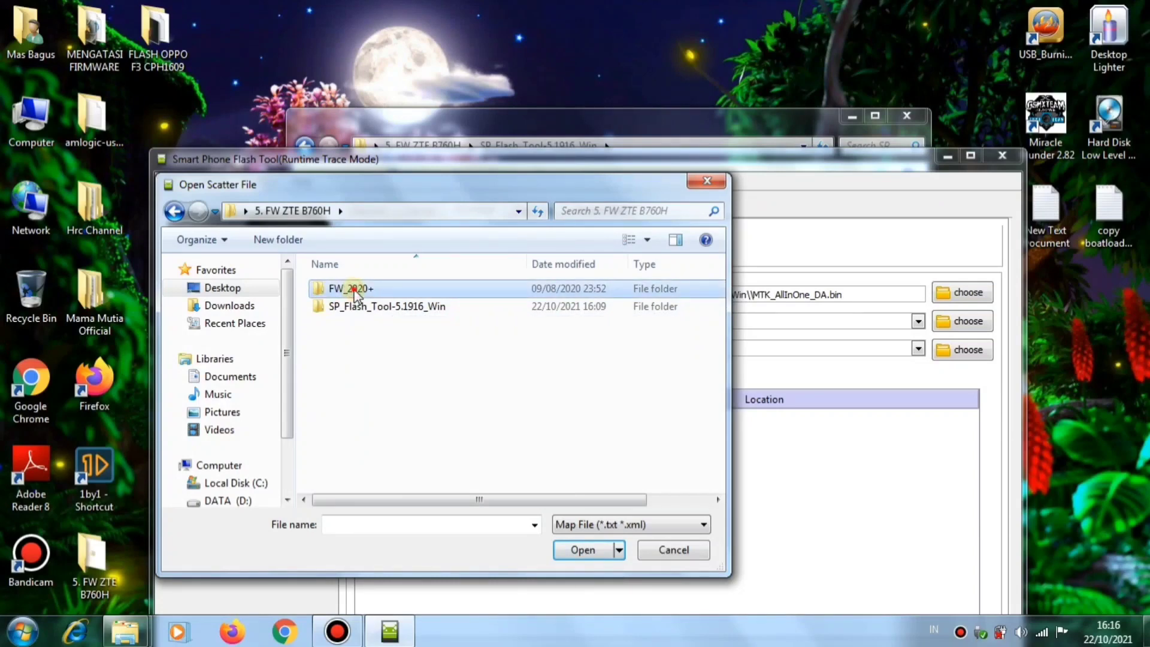
{"action": "left_click", "coordinate": [355, 290]}
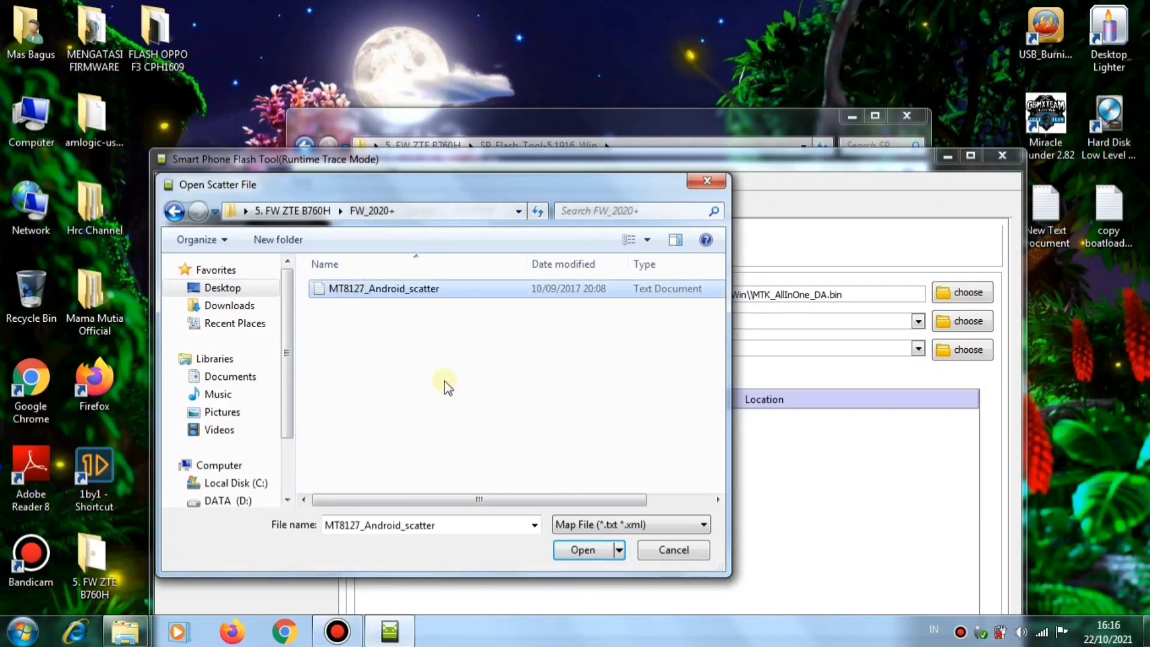
{"action": "left_click", "coordinate": [574, 551]}
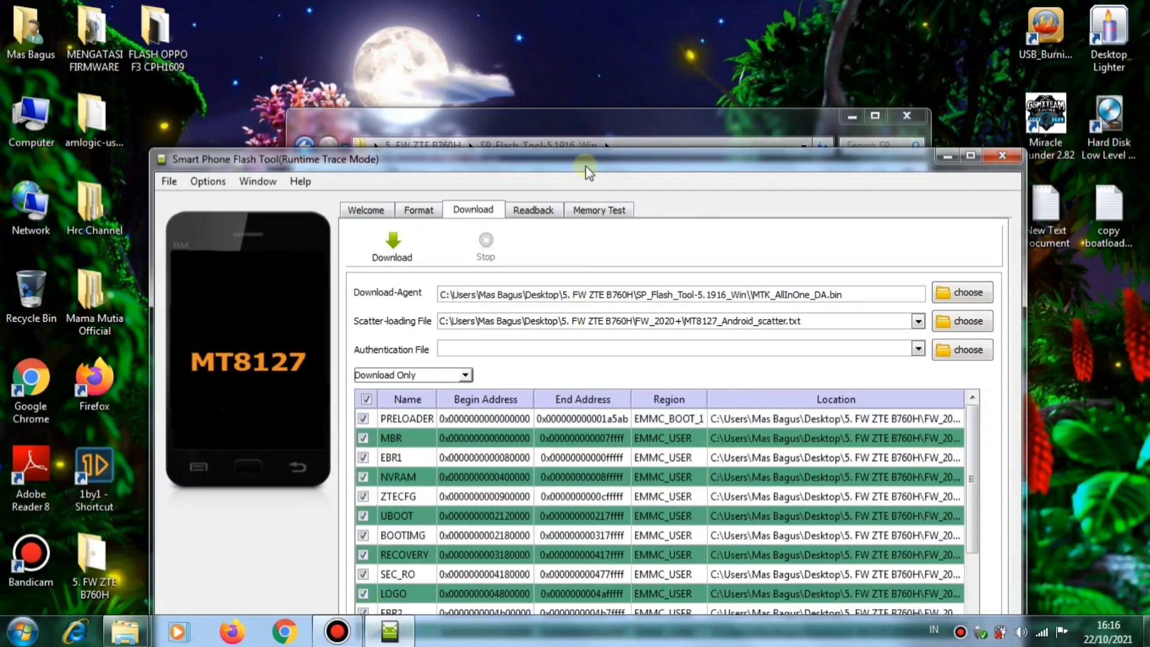
Start flashing all listed partitions in Download Only mode and dismiss the Windows color scheme prompts while it runs.
{"action": "left_click_drag", "start_coordinate": [586, 154], "coordinate": [593, 24]}
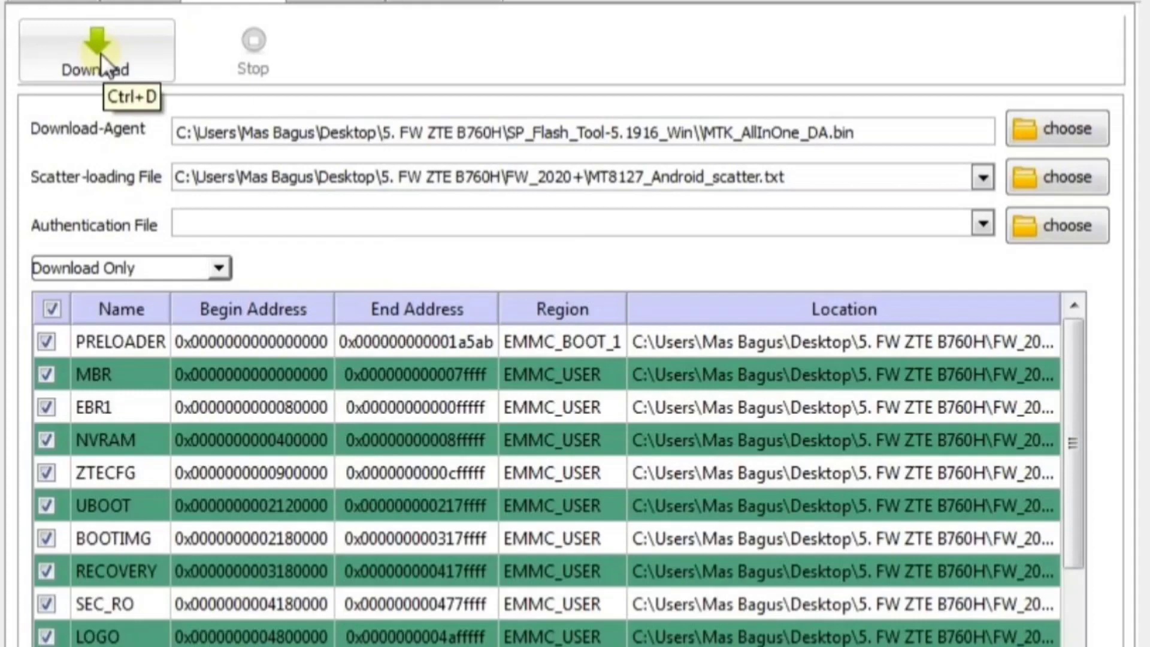
{"action": "left_click", "coordinate": [101, 53]}
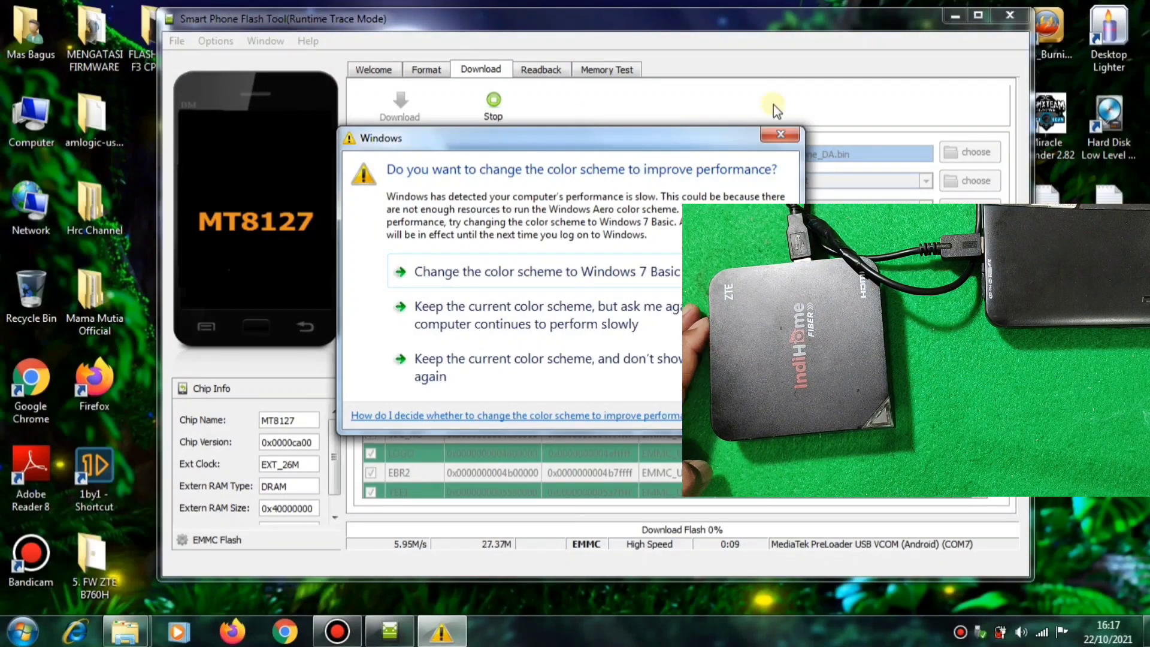
{"action": "left_click", "coordinate": [779, 135]}
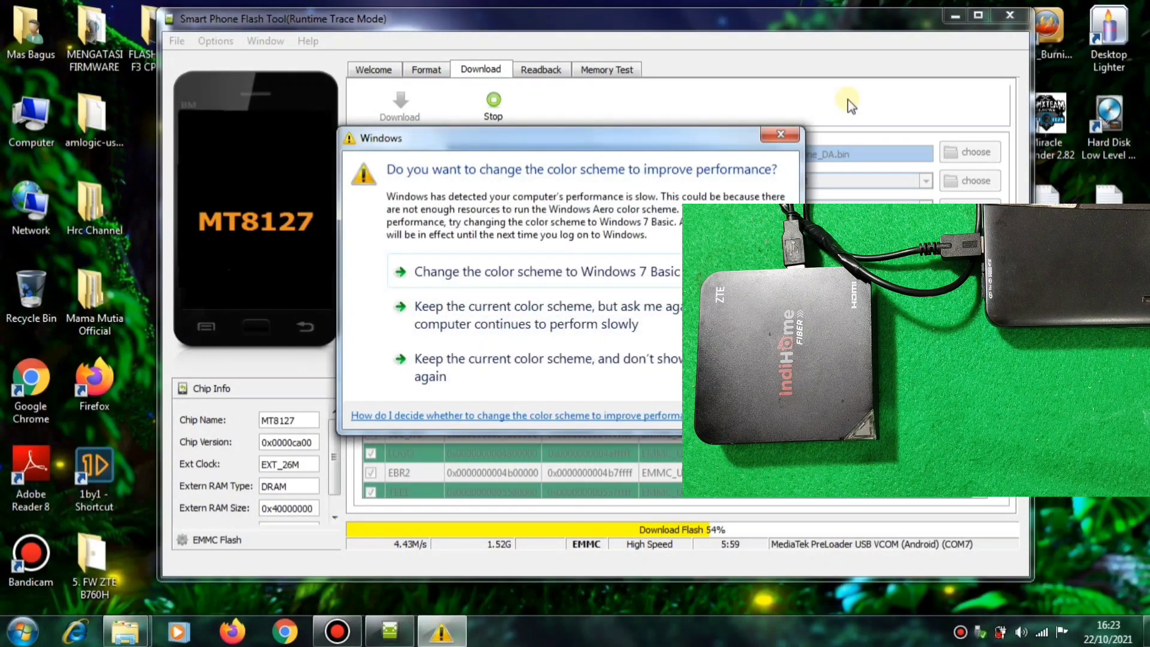
{"action": "left_click", "coordinate": [785, 136]}
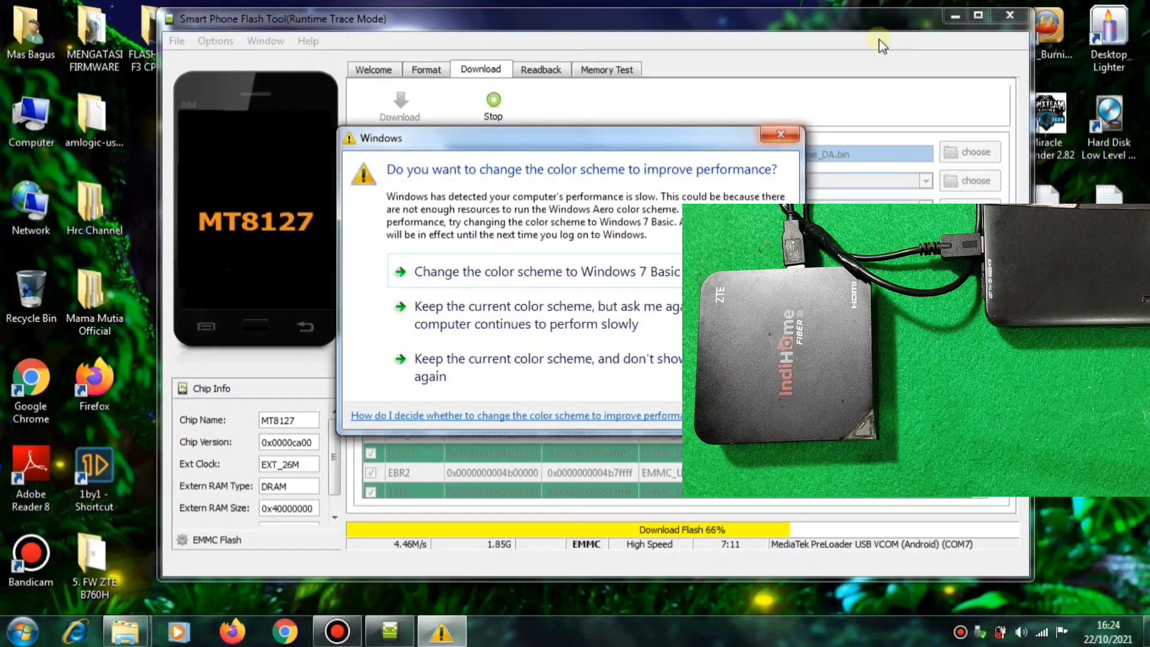
{"action": "left_click", "coordinate": [776, 132]}
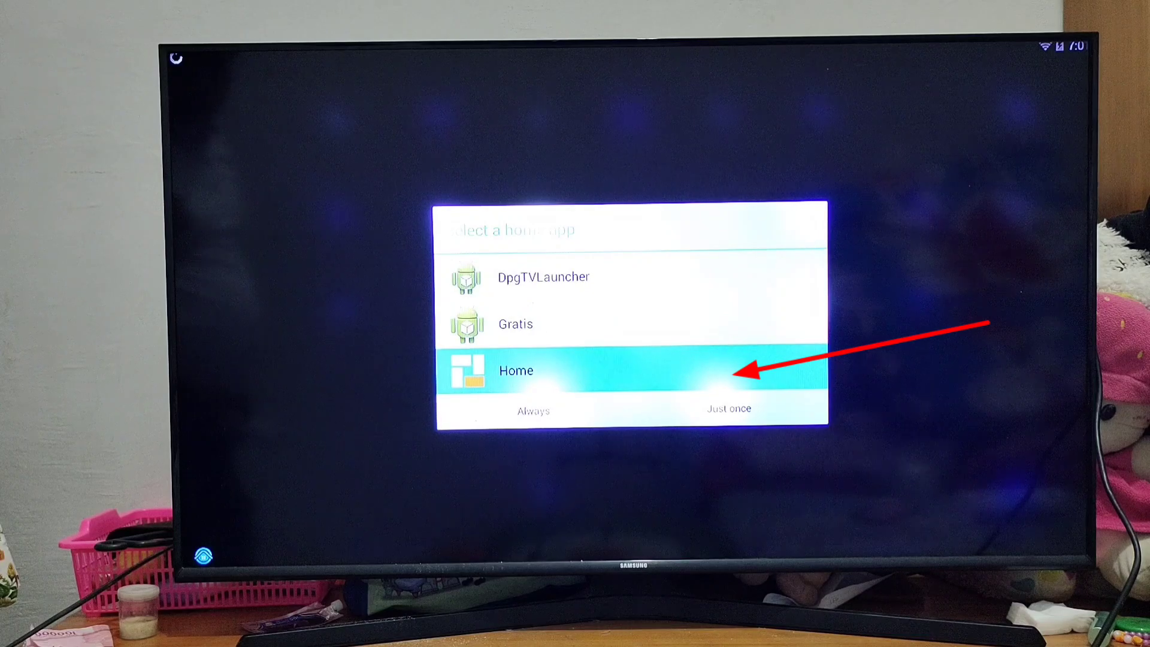
Choose Home as the TV box's home app and open the Applications list.
{"action": "key", "text": "Return"}
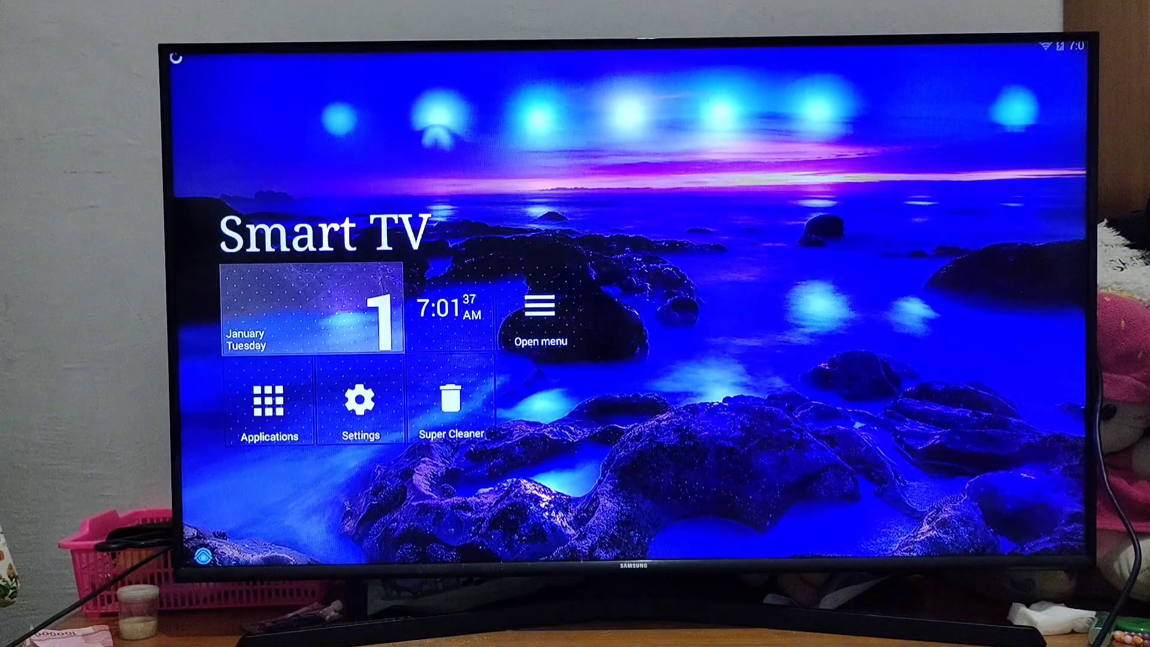
{"action": "key", "text": "Return"}
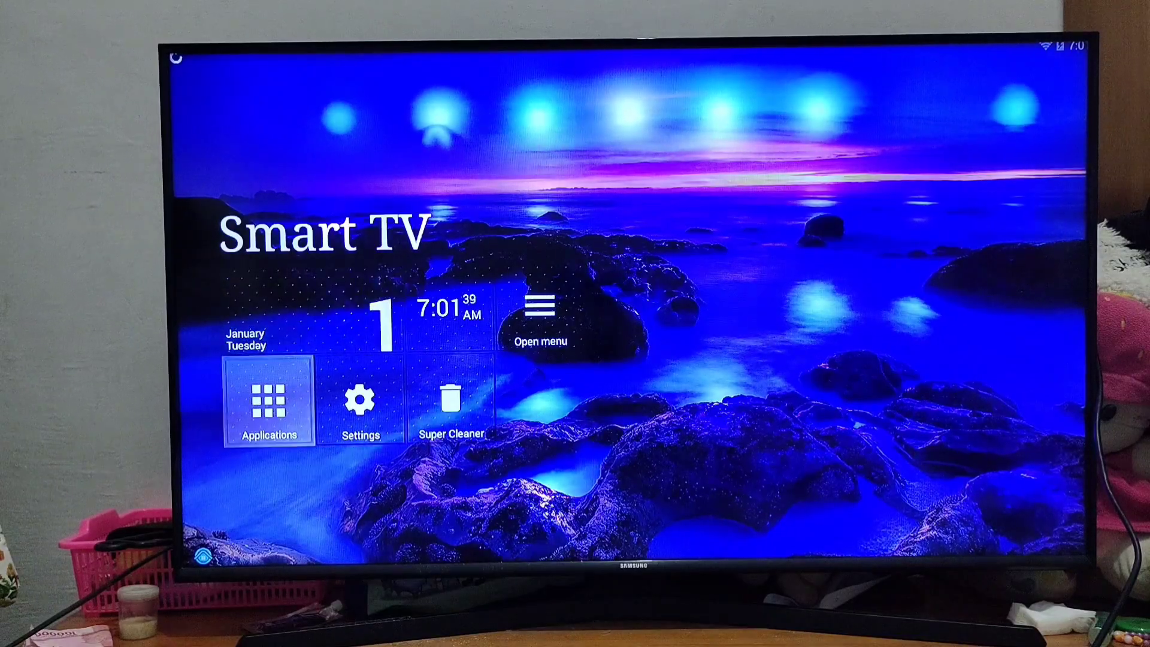
{"action": "key", "text": "Right"}
{"action": "key", "text": "Right"}
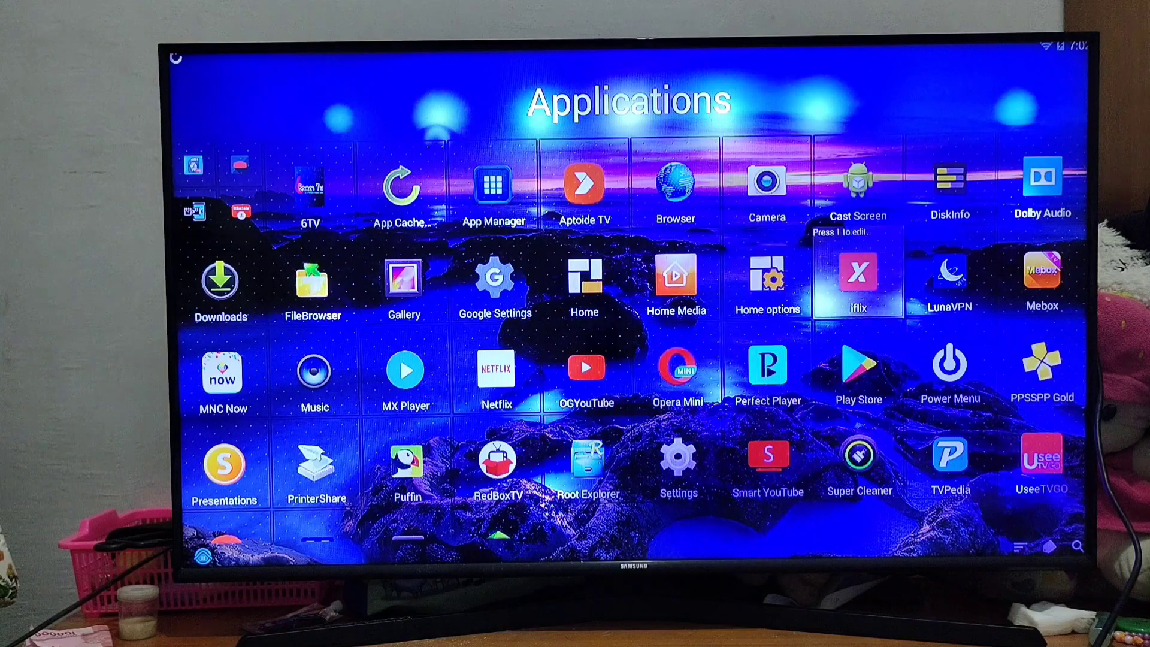
Open the Mebox app from the Applications list.
{"action": "key", "text": "Right"}
{"action": "key", "text": "Right"}
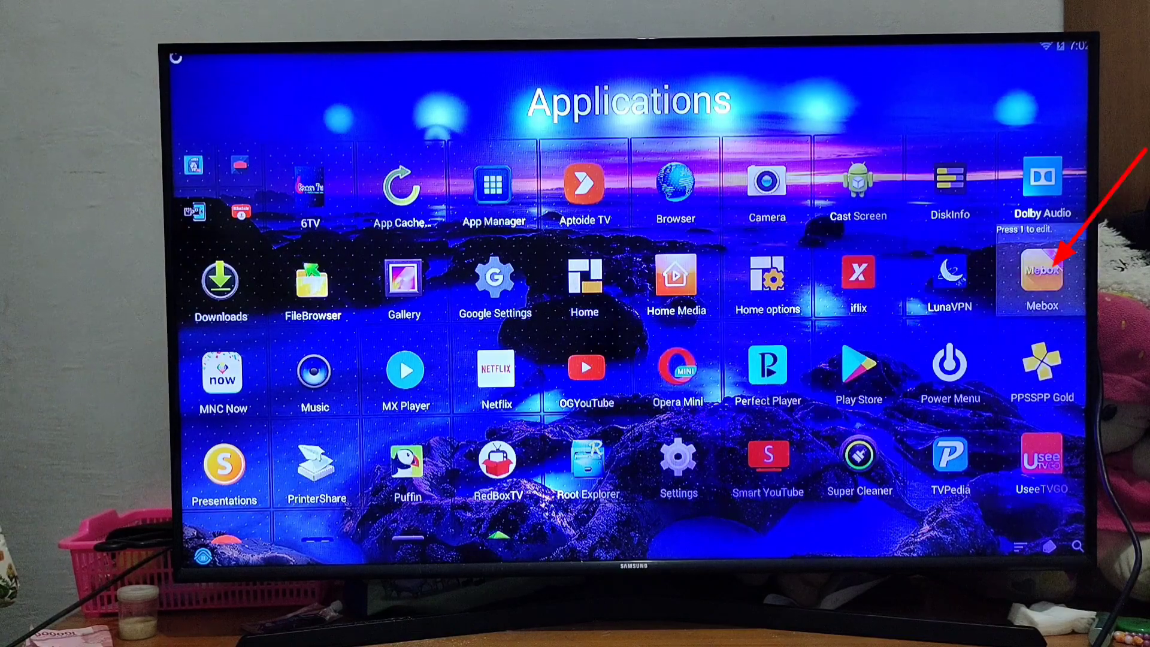
{"action": "key", "text": "Return"}
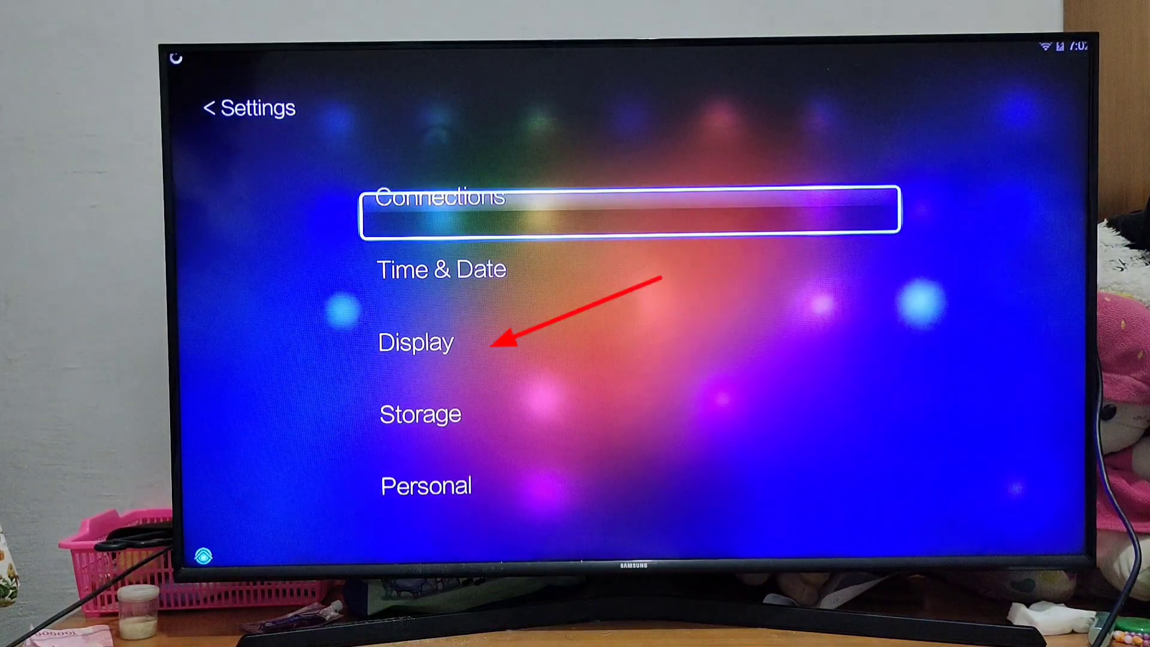
Set the resolution to 1080I 60HZ in the Display settings.
{"action": "key", "text": "Down"}
{"action": "key", "text": "Down"}
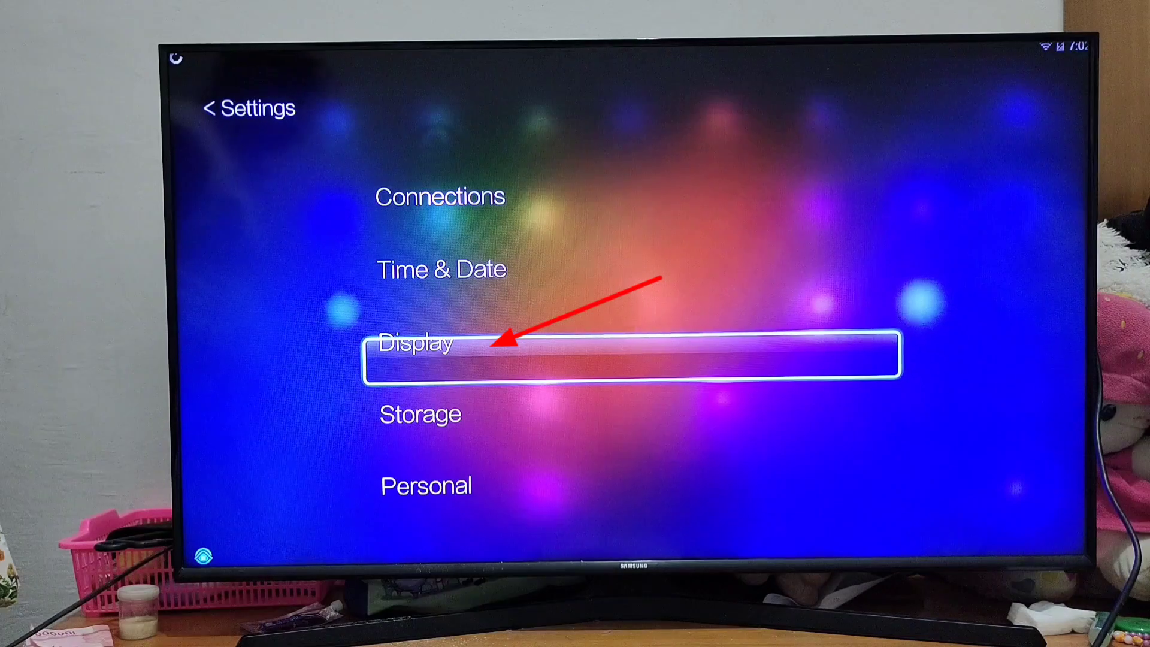
{"action": "key", "text": "Return"}
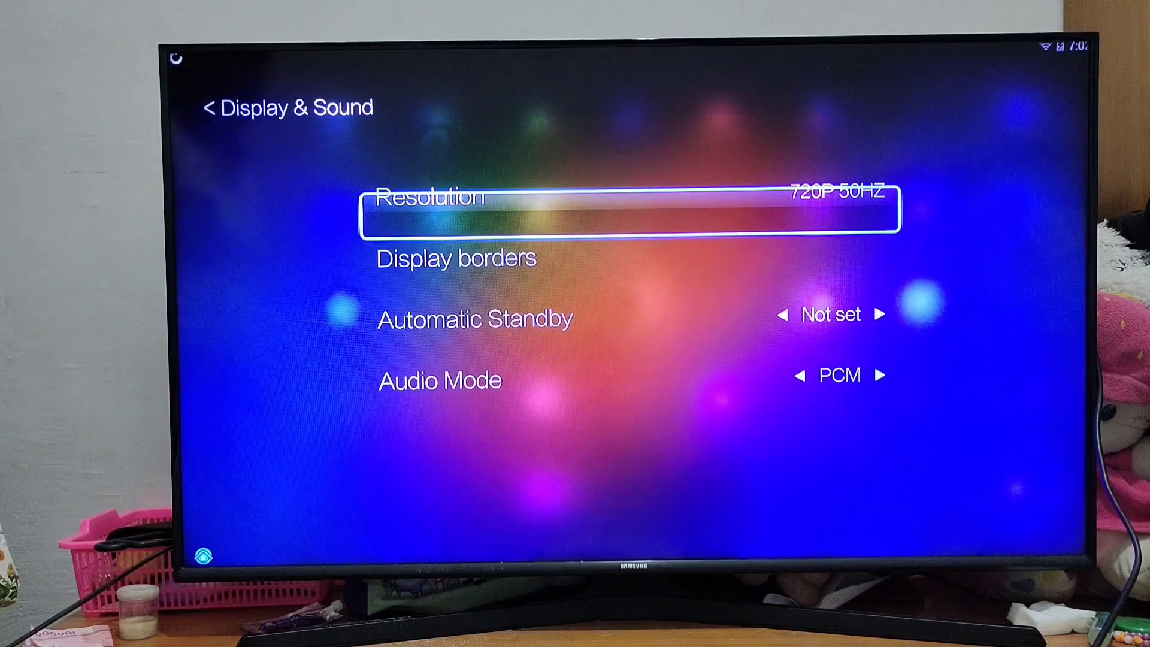
{"action": "key", "text": "Return"}
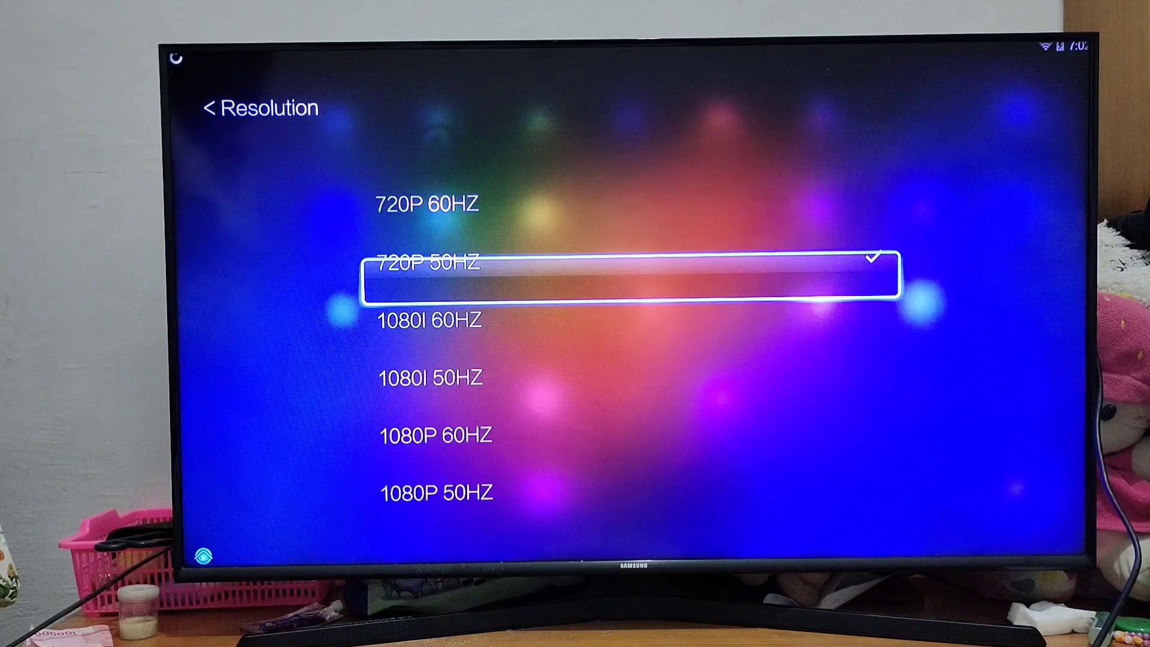
{"action": "key", "text": "Down"}
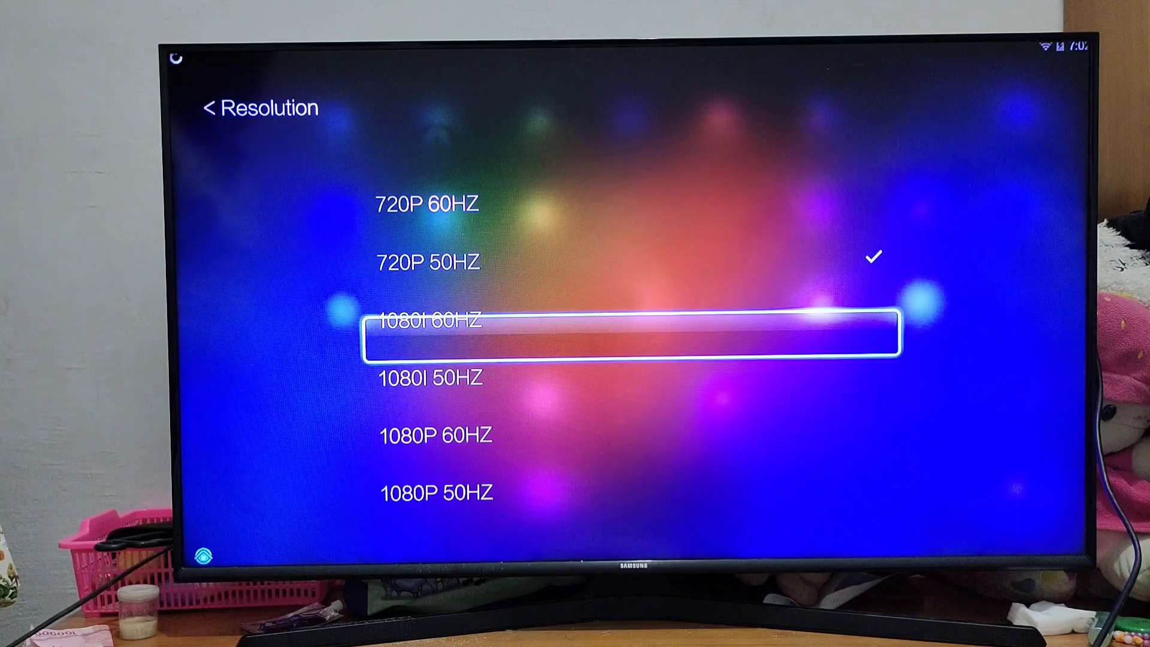
{"action": "key", "text": "Return"}
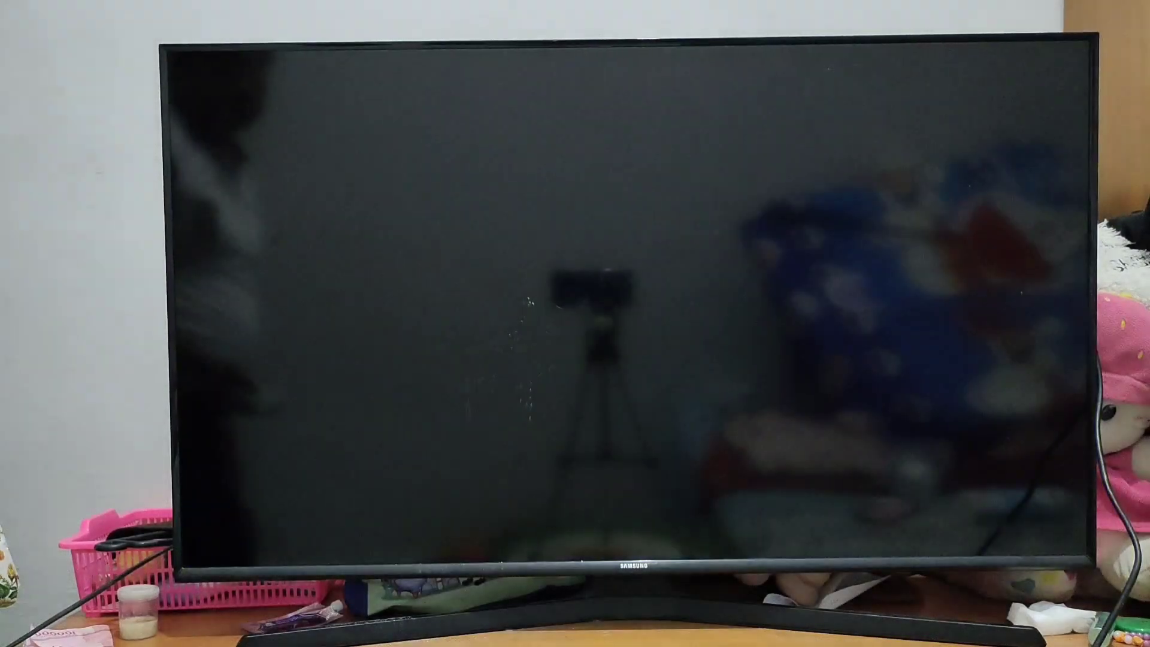